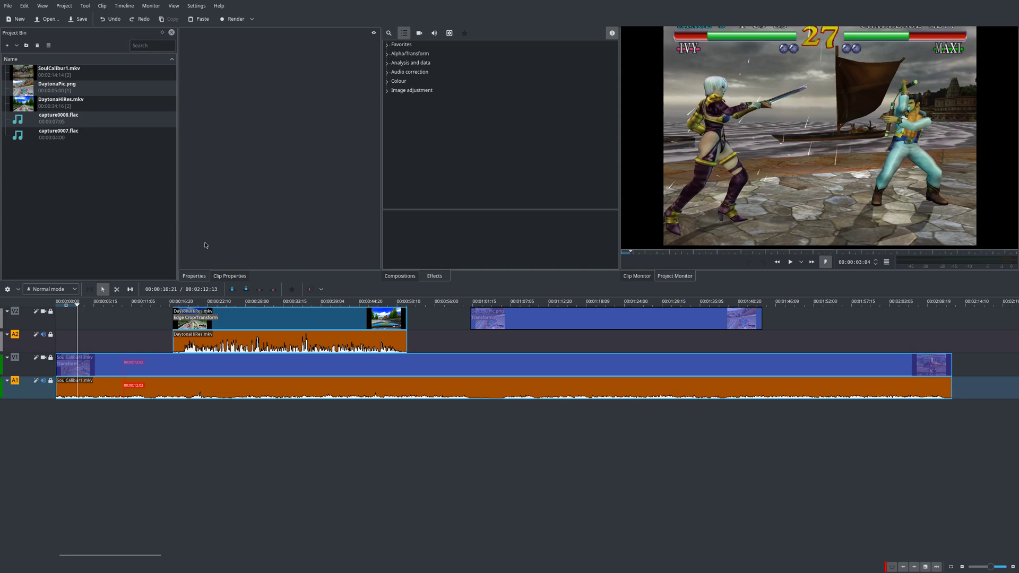
pyautogui.click(219, 5)
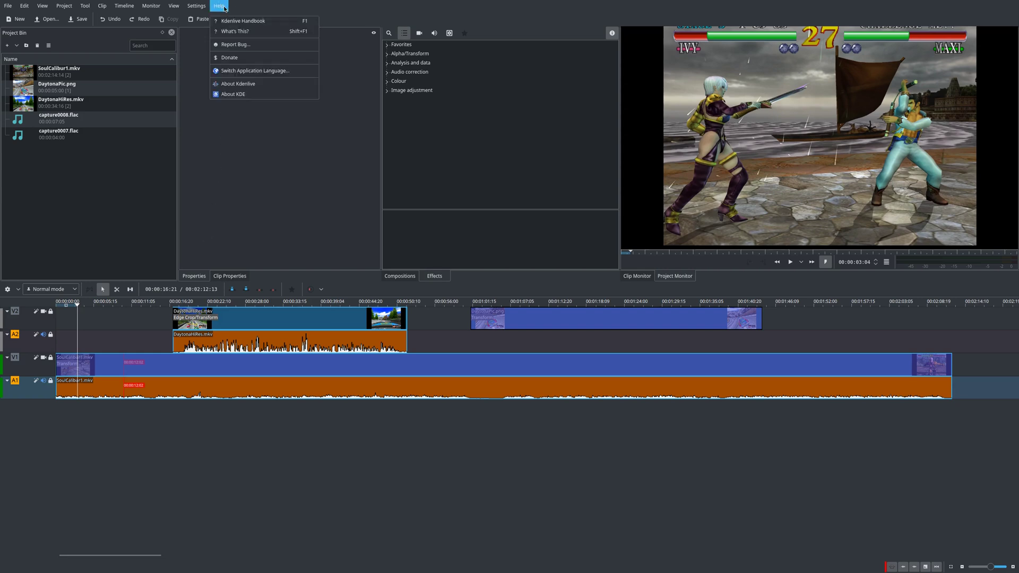
pyautogui.click(240, 84)
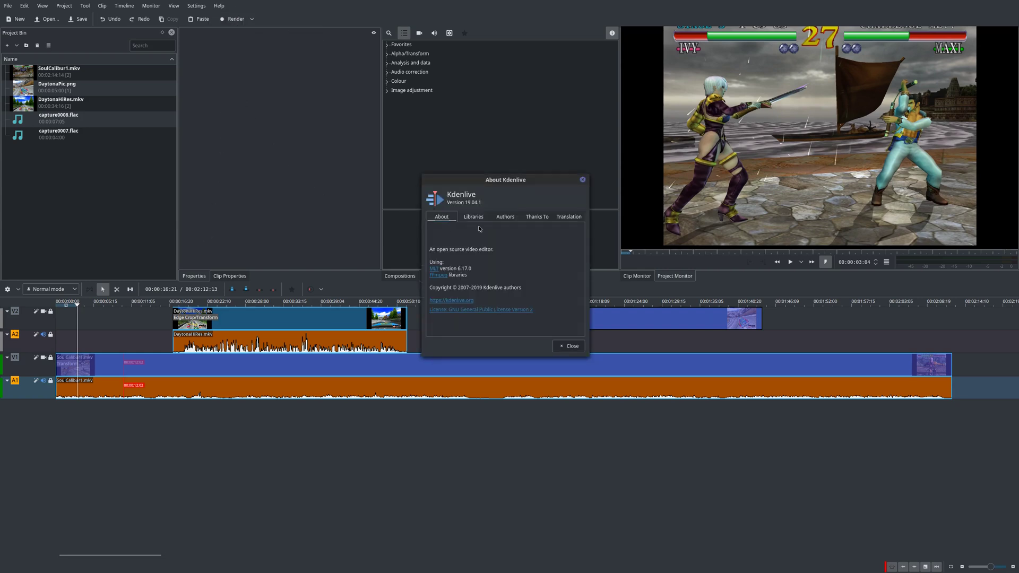
pyautogui.click(570, 346)
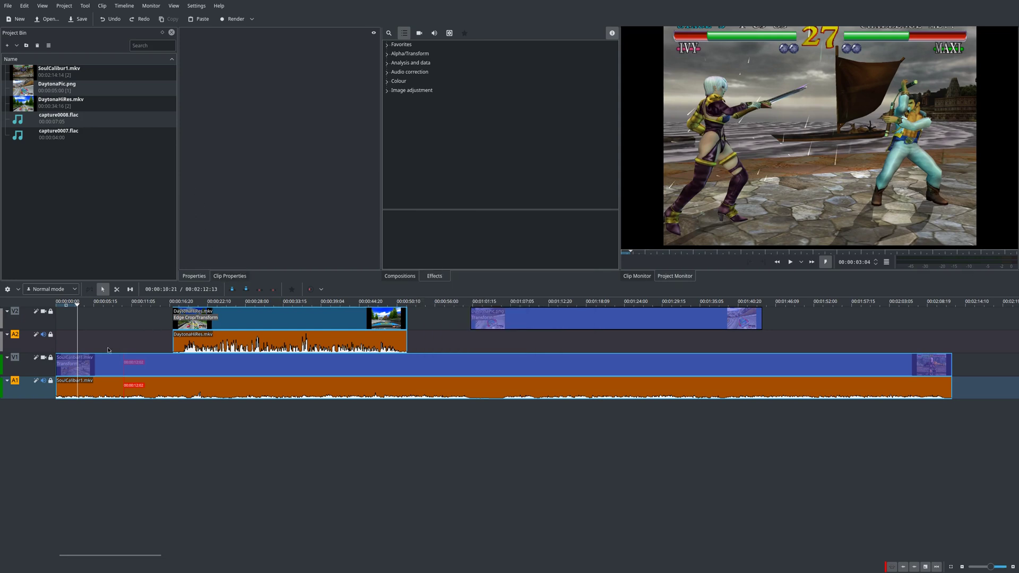
# Add an audio record track placed under A2 through the Add Track dialog.
pyautogui.rightClick(45, 397)
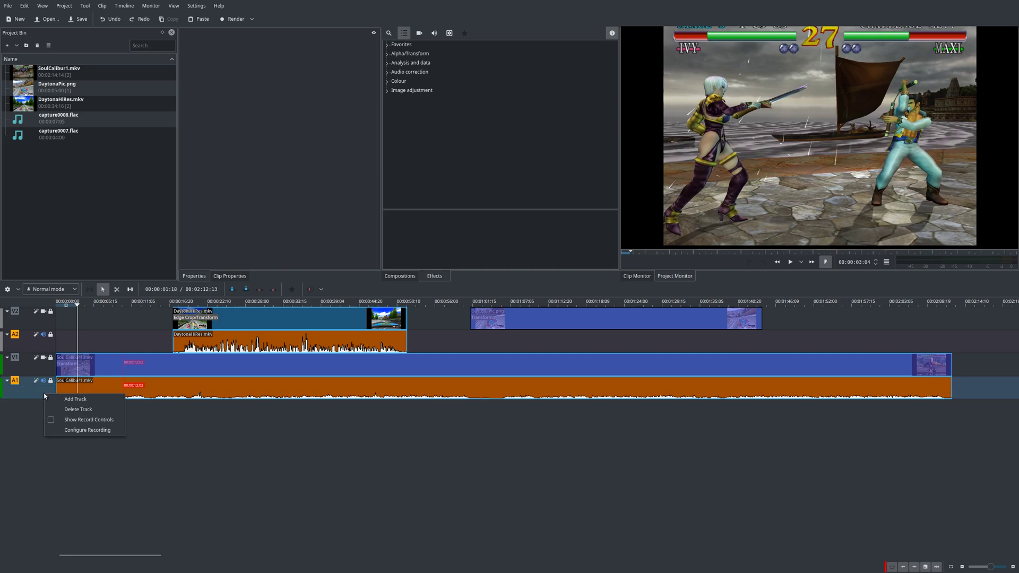
pyautogui.click(76, 399)
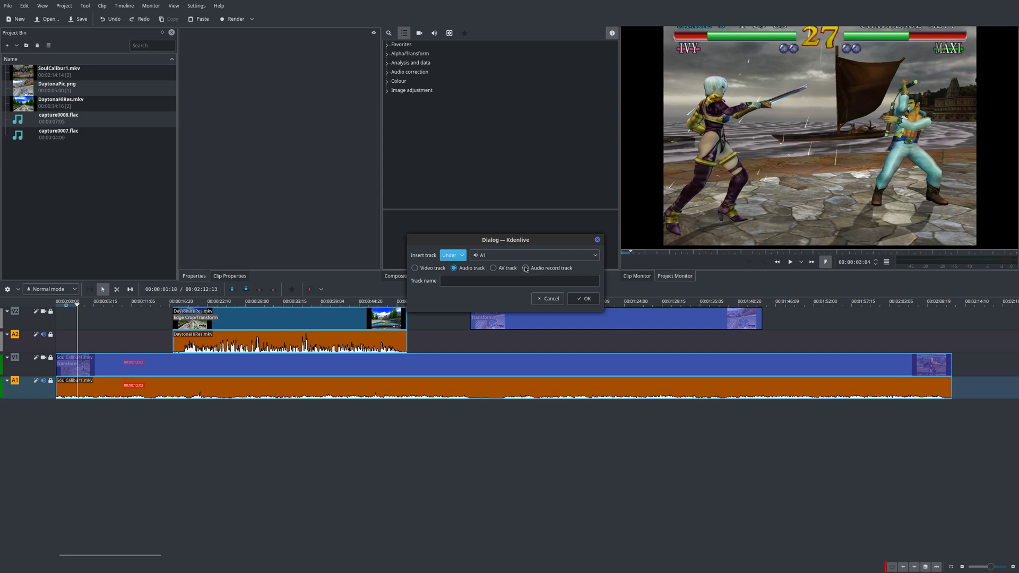
pyautogui.click(542, 256)
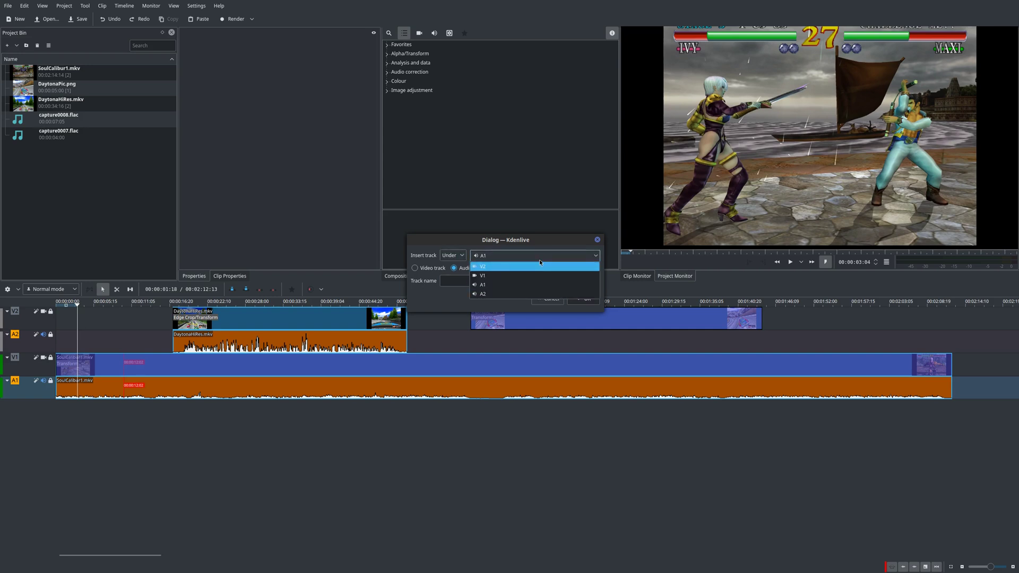
pyautogui.click(535, 288)
pyautogui.click(527, 268)
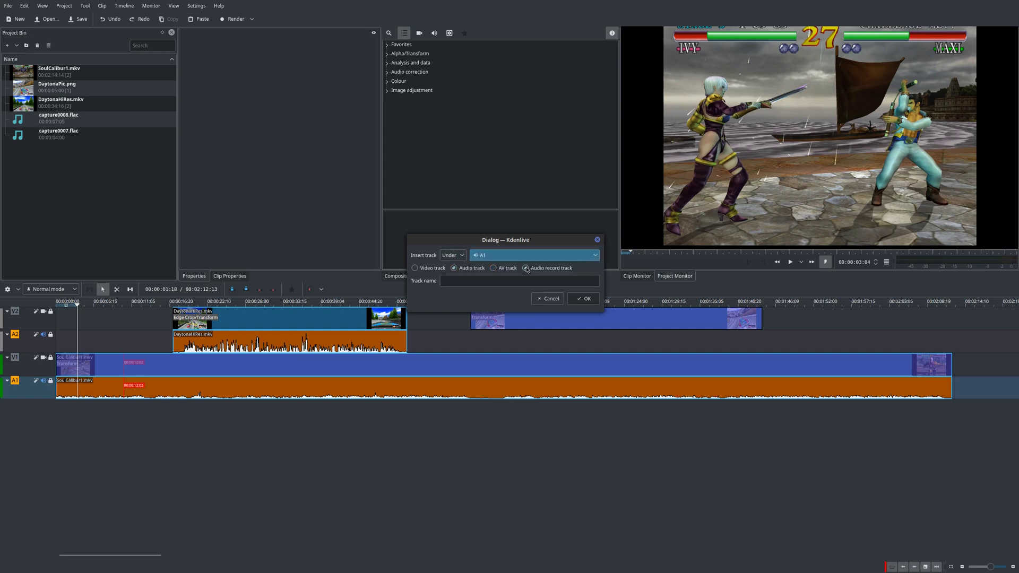
pyautogui.click(584, 299)
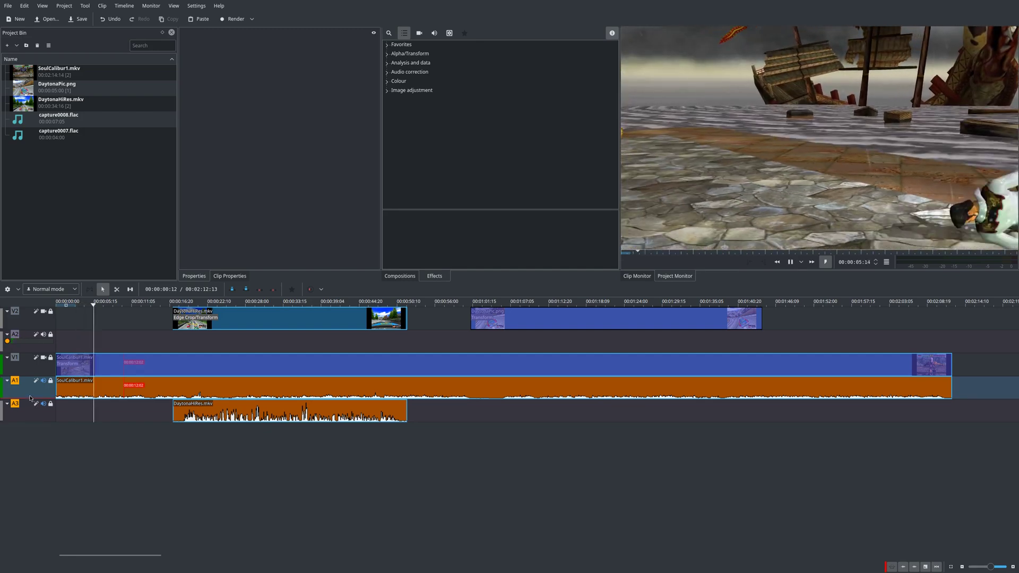
# Stop the voiceover recording and return the playhead to the recording's start.
pyautogui.click(8, 341)
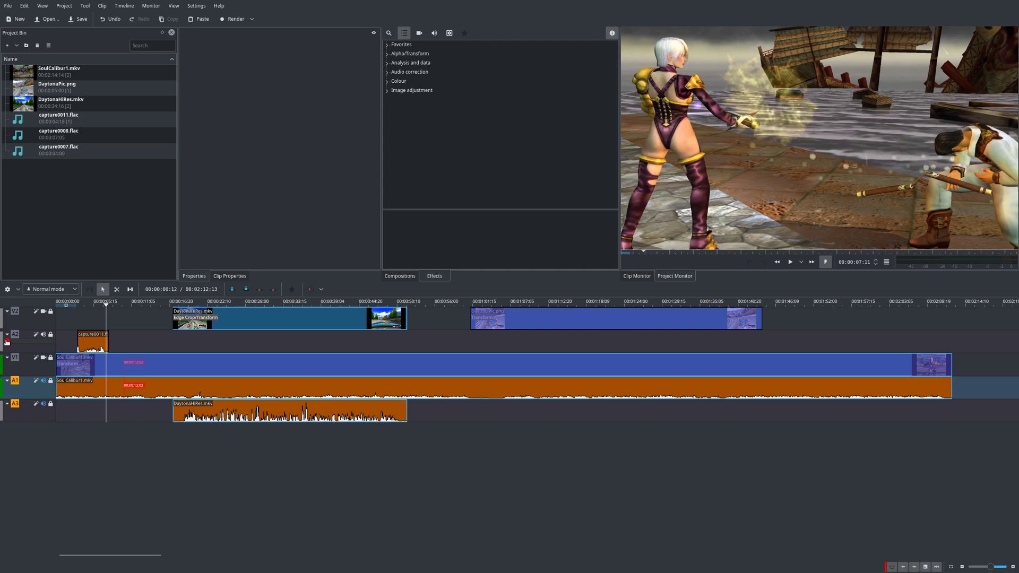
pyautogui.click(79, 320)
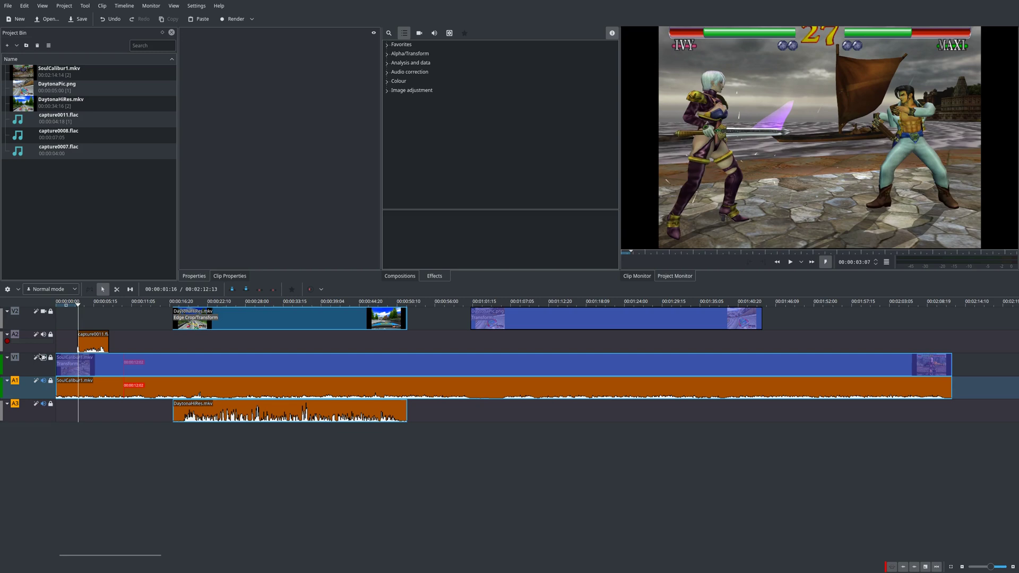
# Open Configure Recording and browse detected audio devices, keeping the default device.
pyautogui.rightClick(26, 351)
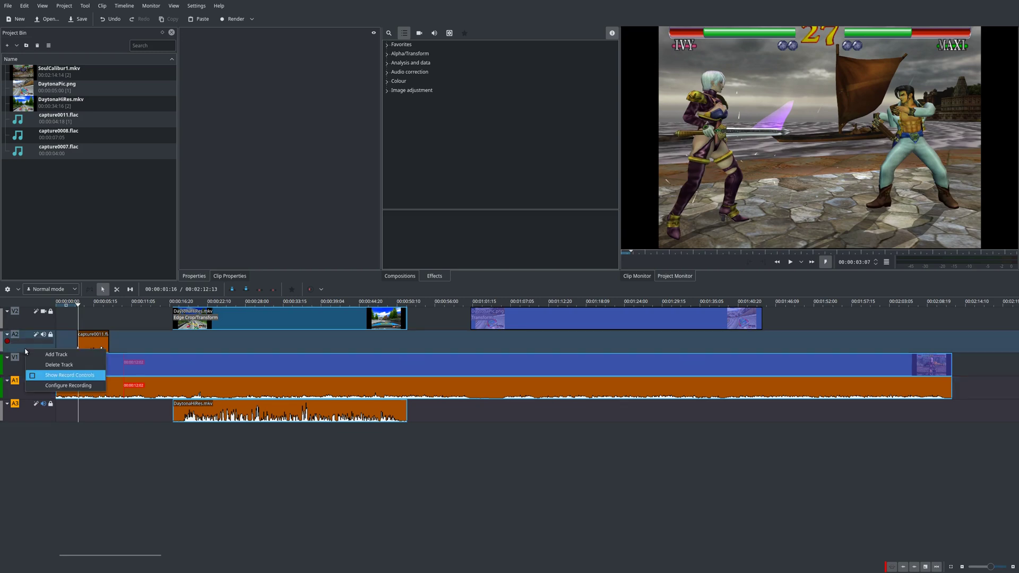
pyautogui.click(68, 385)
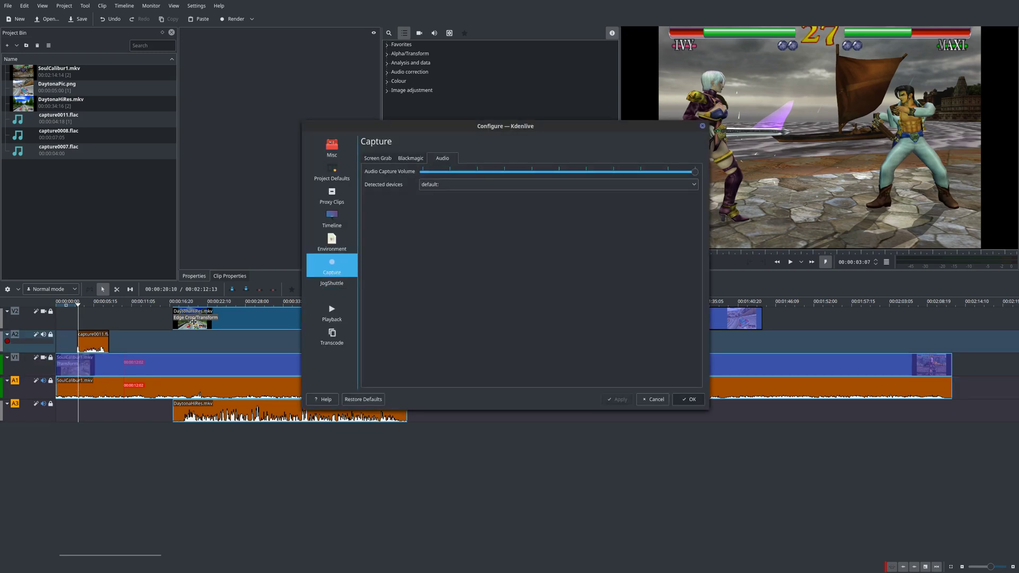
pyautogui.click(464, 186)
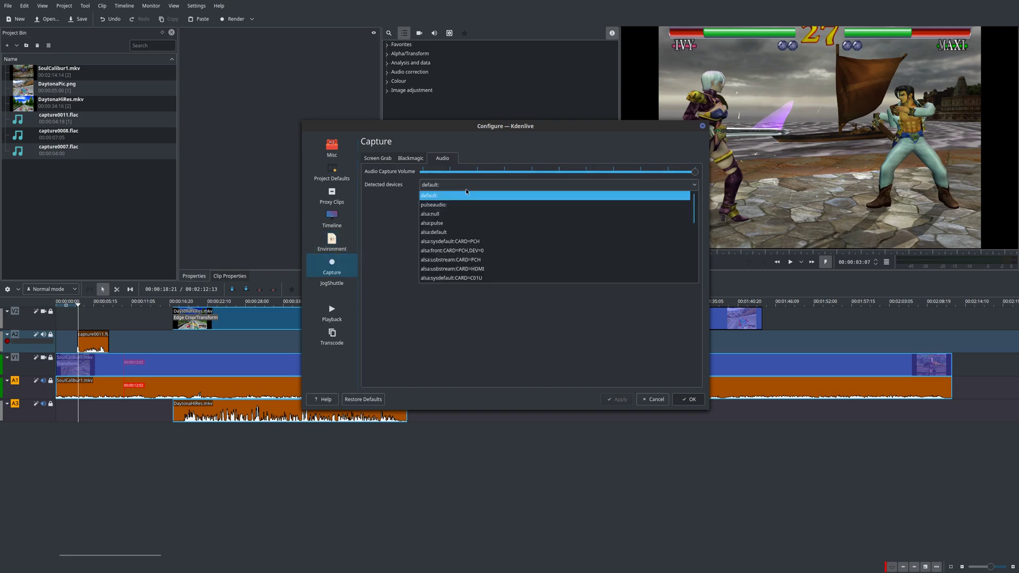
pyautogui.scroll(-3, 474, 238)
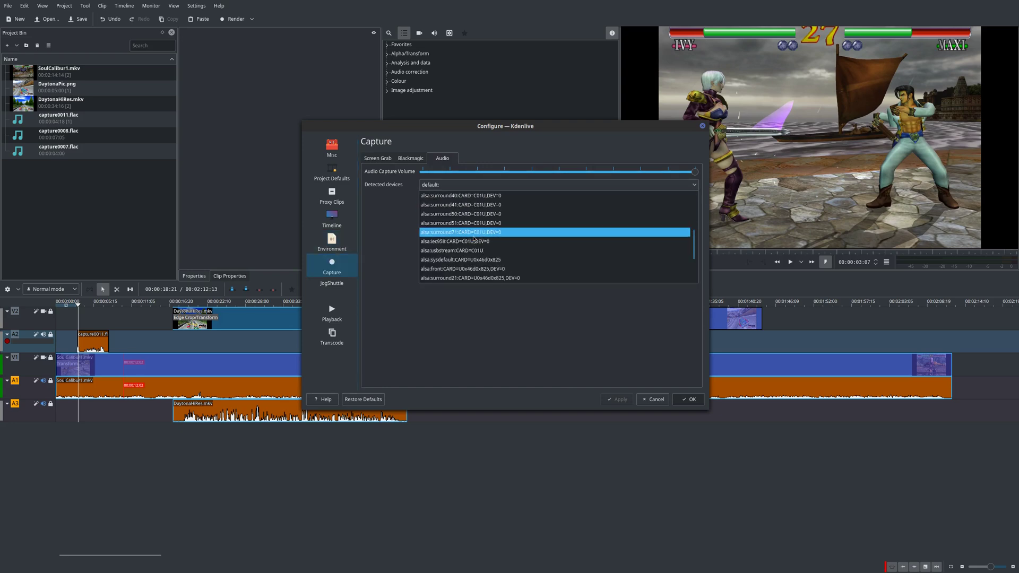
pyautogui.scroll(-3, 477, 247)
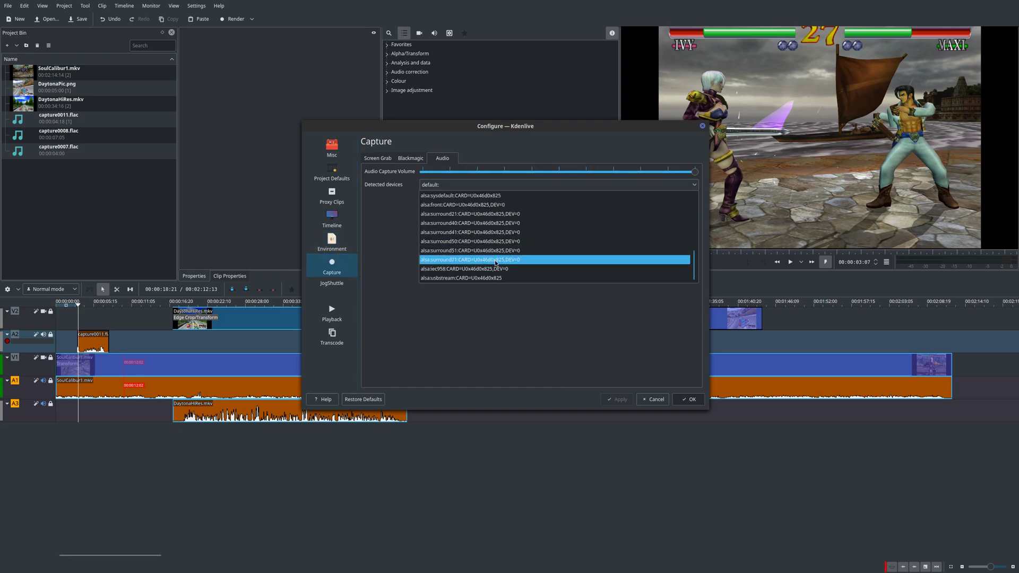
pyautogui.scroll(3, 497, 263)
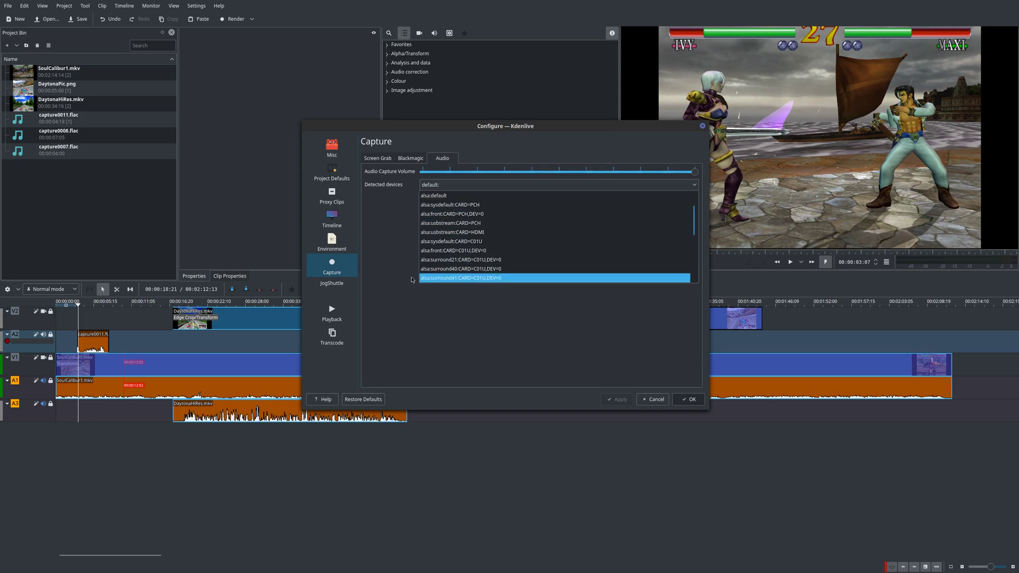
pyautogui.click(392, 274)
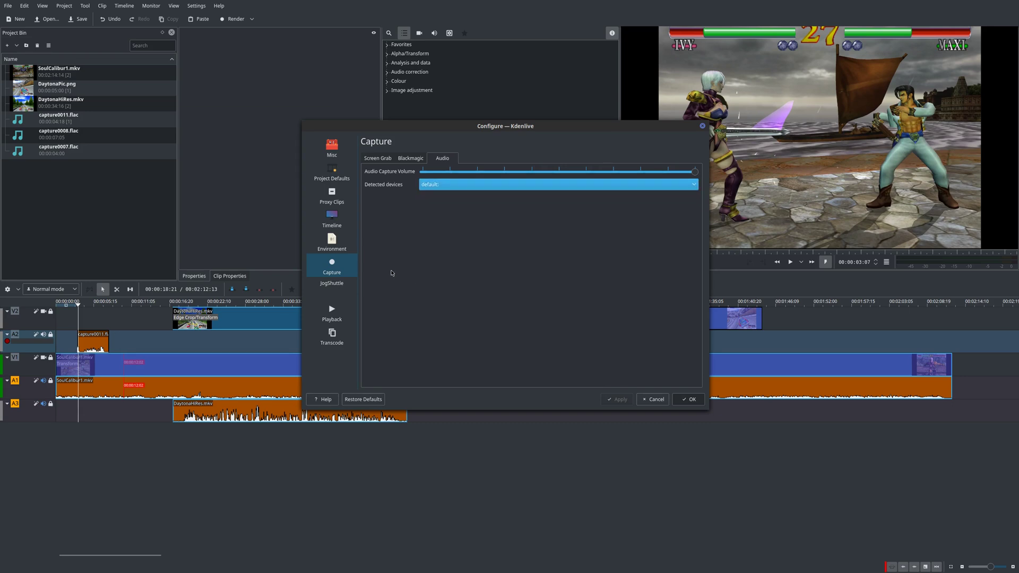
# Cancel the recording settings and put the playhead just before the voiceover clip.
pyautogui.click(655, 398)
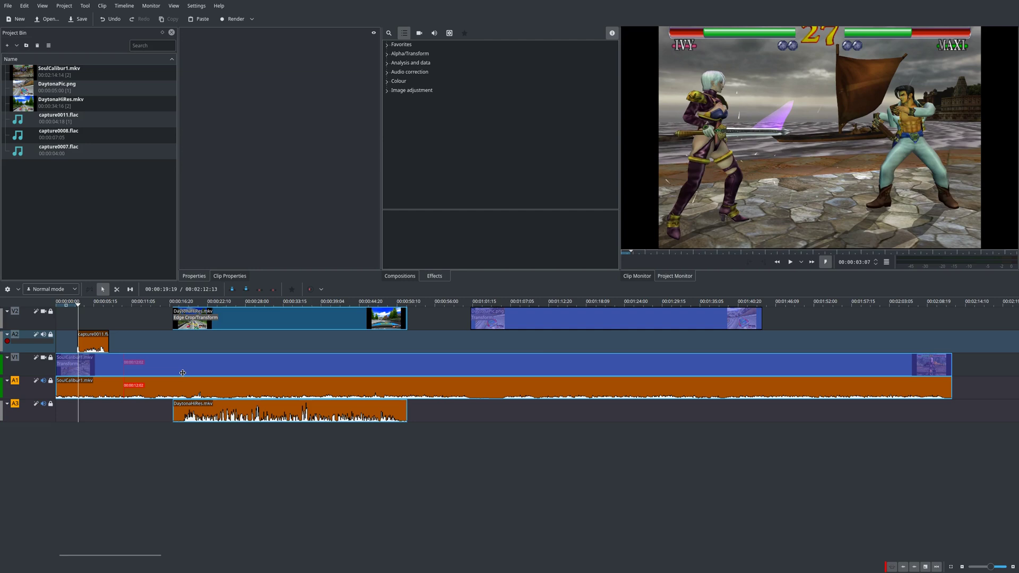
pyautogui.click(69, 320)
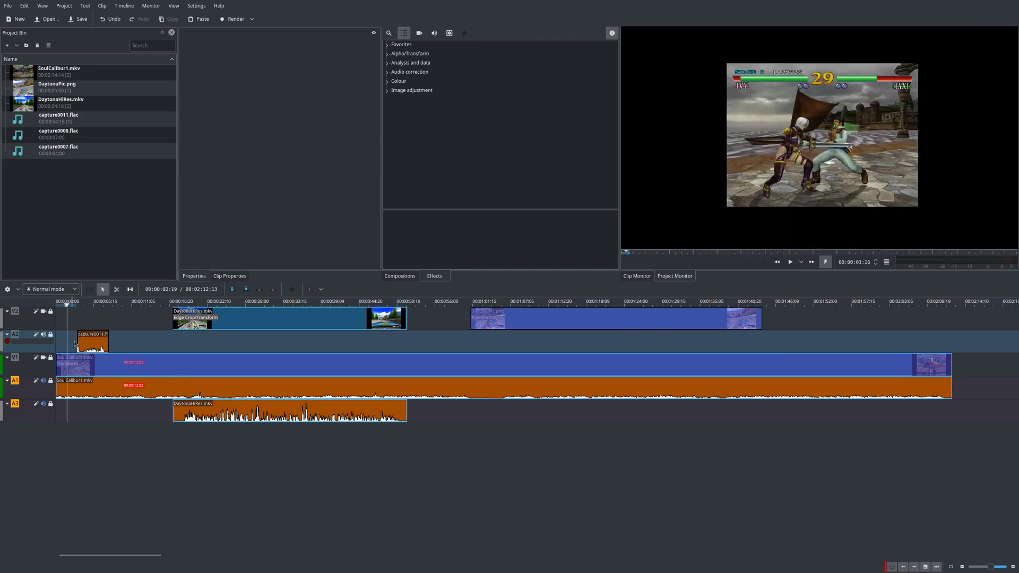
pyautogui.click(71, 319)
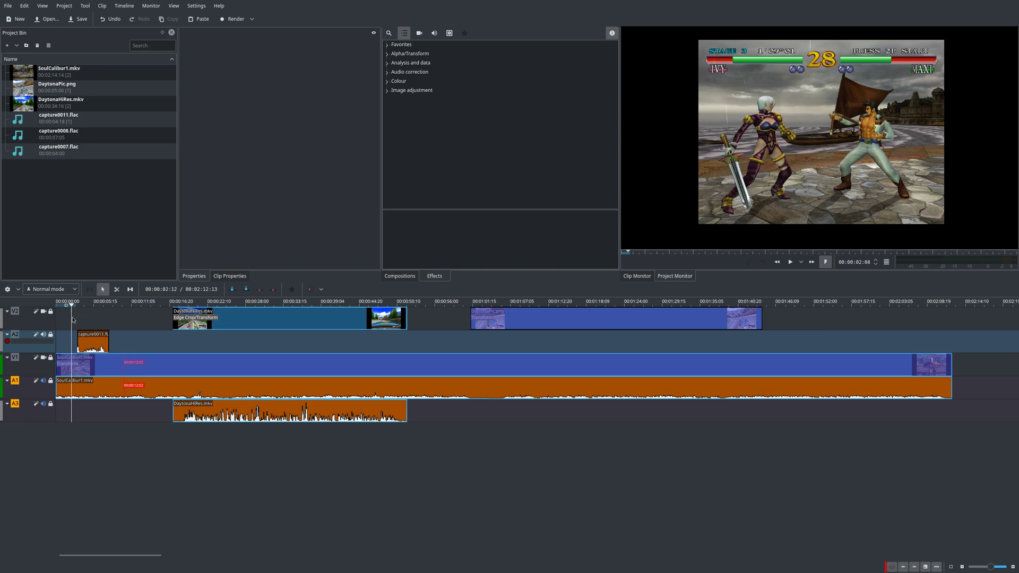
pyautogui.press('space')
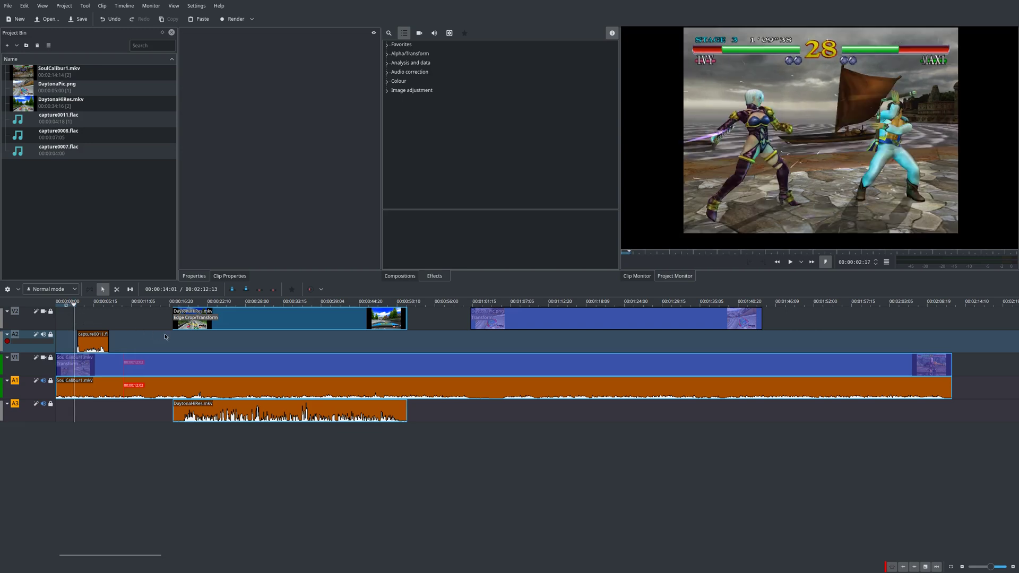